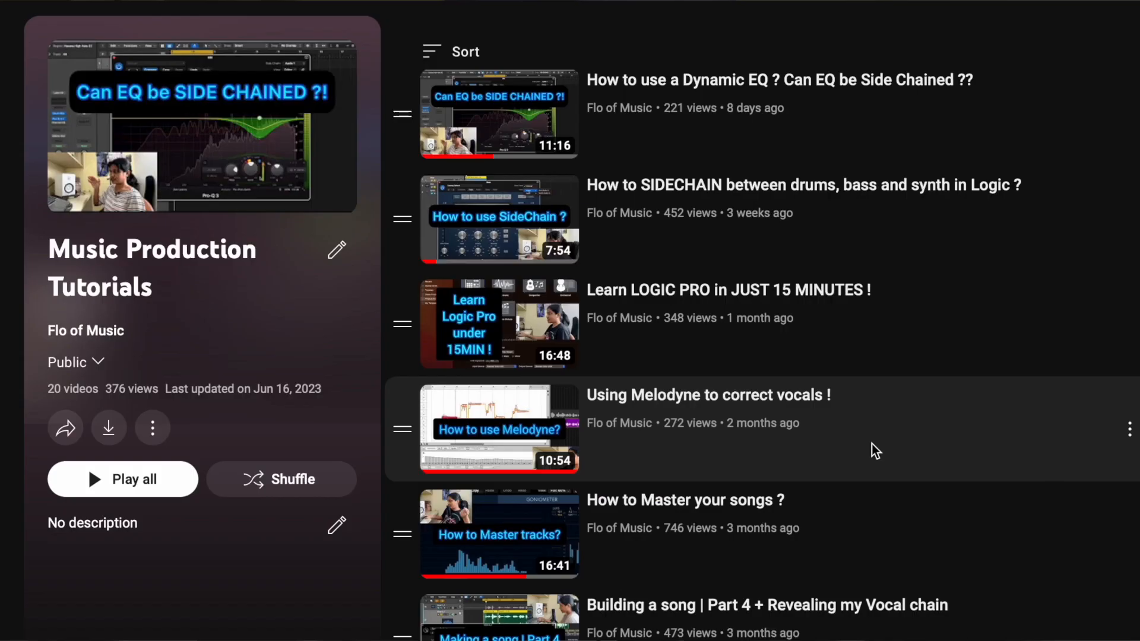
pyautogui.scroll(-3, 872, 445)
pyautogui.scroll(-5, 871, 443)
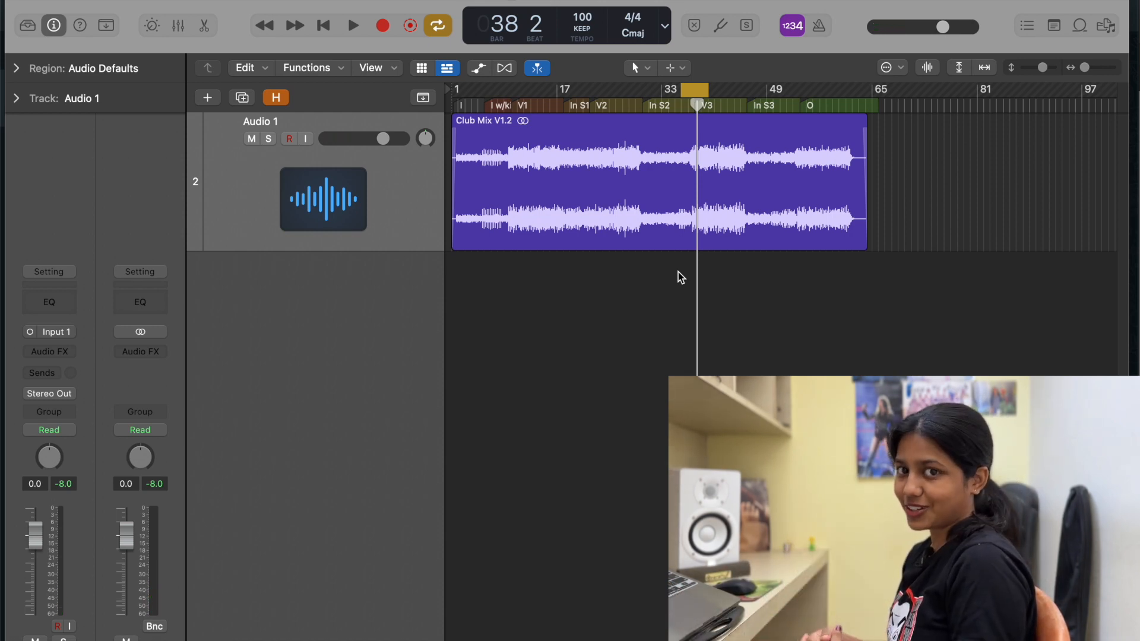
# - Extend the cycle range across the V3 section and insert a mono Limiter on the Audio 1 track
pyautogui.moveTo(698, 90)
pyautogui.mouseDown()
pyautogui.moveTo(747, 91)
pyautogui.moveTo(680, 93)
pyautogui.mouseUp()
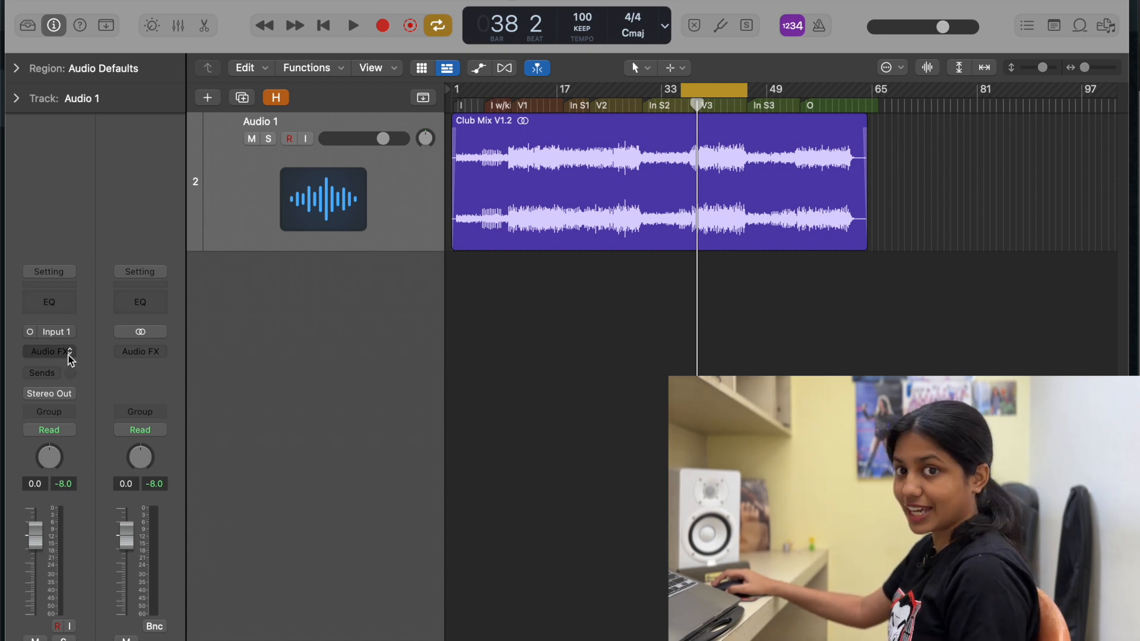
pyautogui.click(69, 356)
pyautogui.moveTo(111, 466)
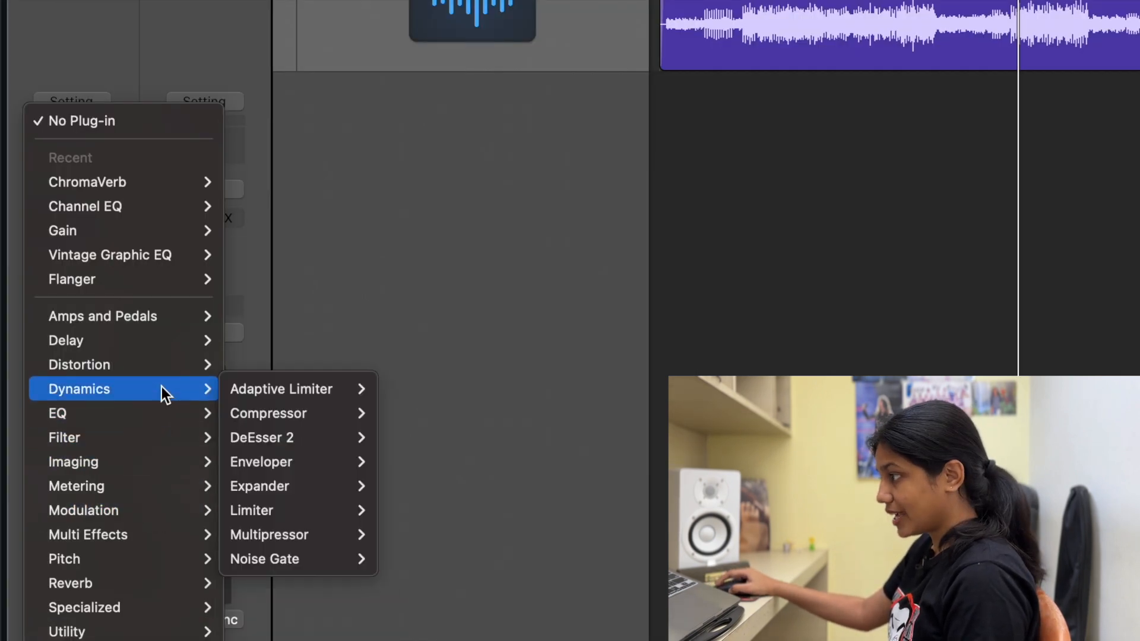
pyautogui.moveTo(268, 508)
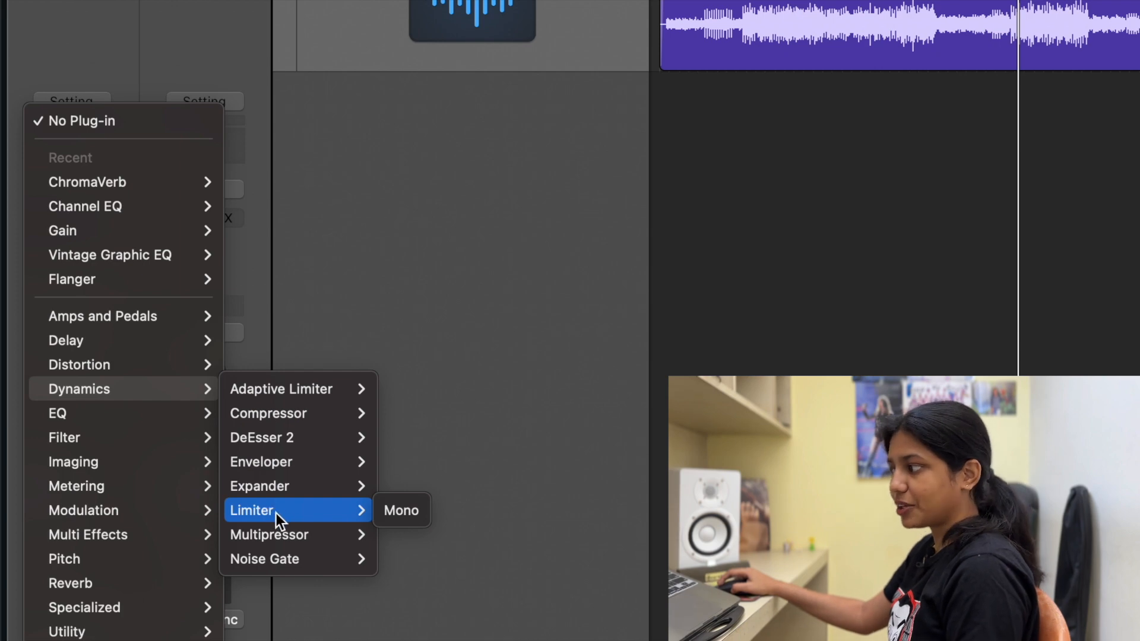
pyautogui.click(388, 514)
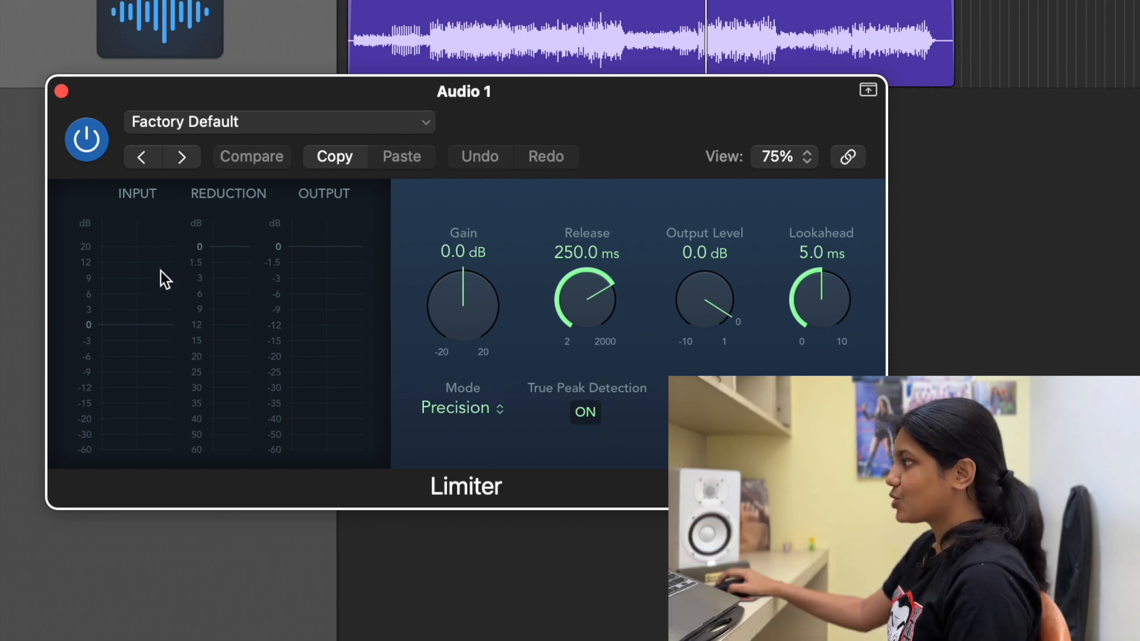
# - Play the cycled section while raising the Limiter's gain to +10.8 dB, and reset the gain to 0 dB
pyautogui.click(683, 1)
pyautogui.press('space')
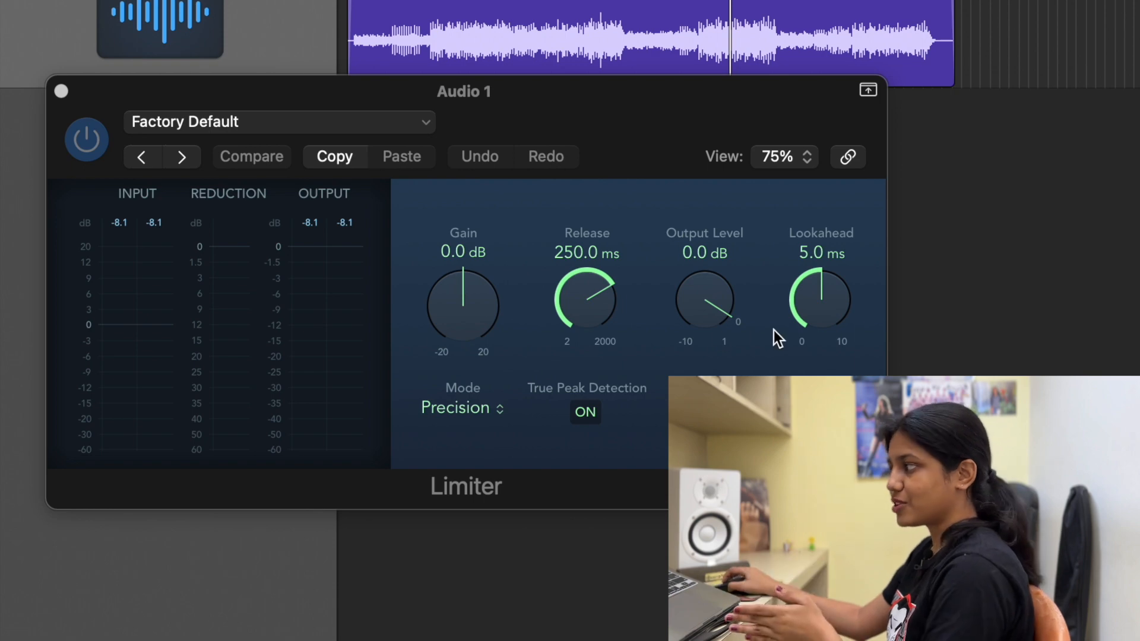
pyautogui.moveTo(461, 304); pyautogui.dragTo(461, 300)
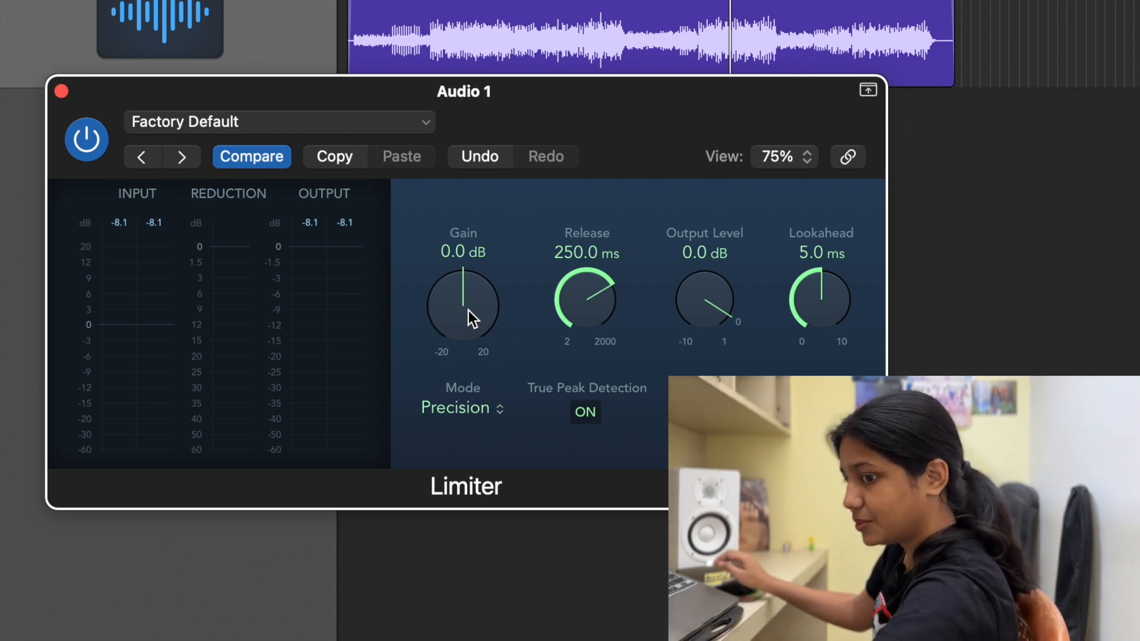
pyautogui.press('space')
pyautogui.moveTo(467, 314)
pyautogui.mouseDown()
pyautogui.moveTo(473, 249)
pyautogui.moveTo(475, 296)
pyautogui.mouseUp()
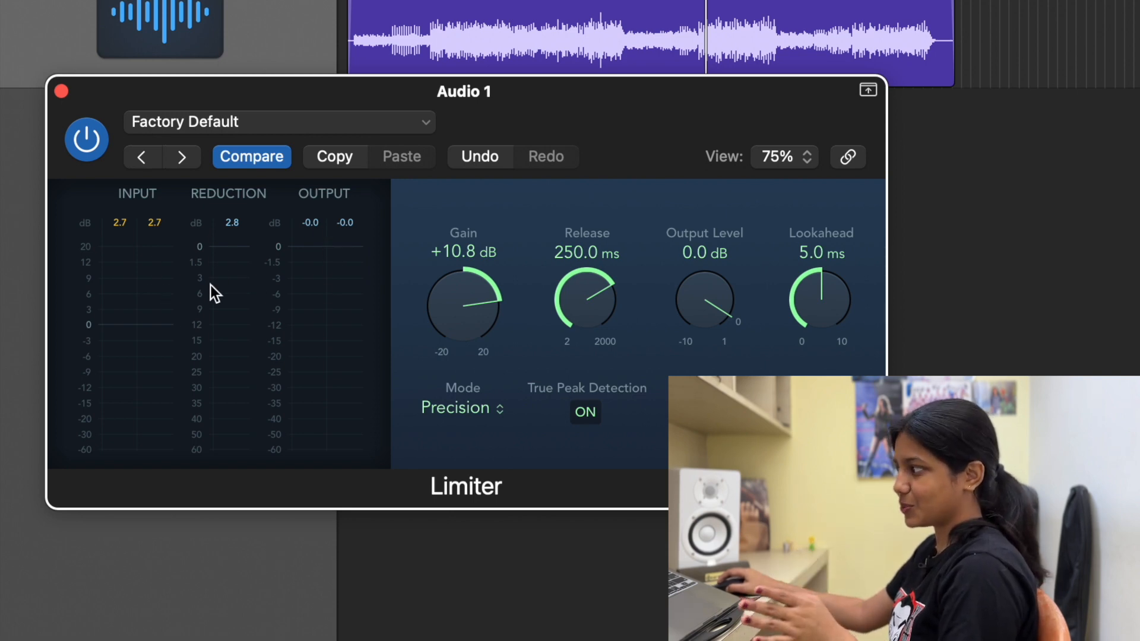
pyautogui.keyDown('alt'); pyautogui.click(459, 302); pyautogui.keyUp('alt')
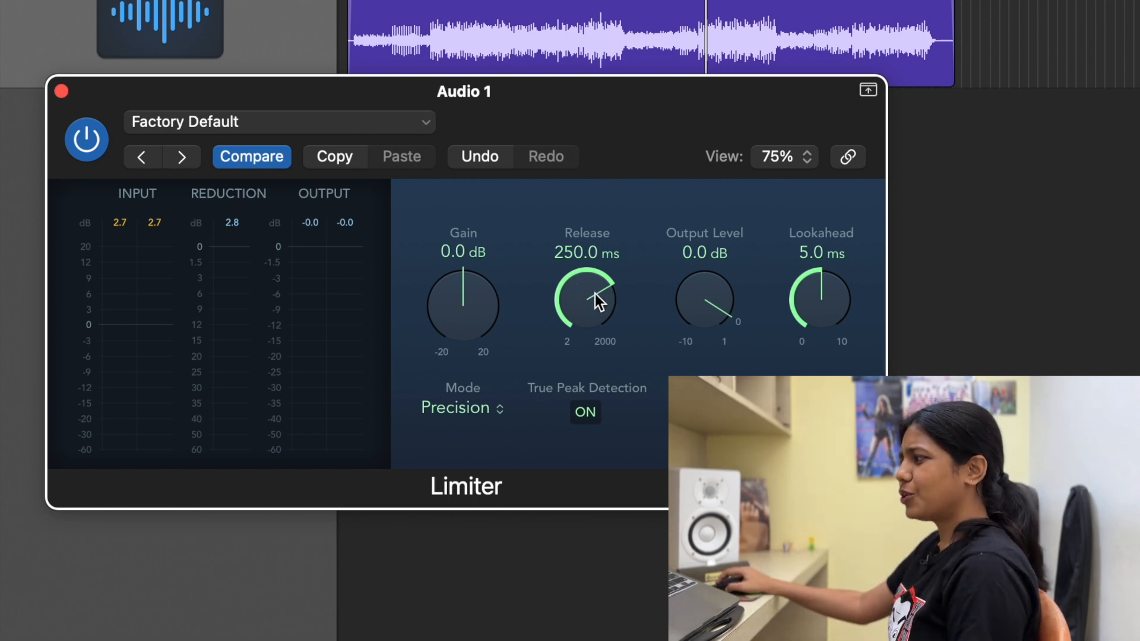
# - Sweep the Limiter's release time between 4.8 and 700 ms and settle on 150 ms
pyautogui.moveTo(590, 289); pyautogui.dragTo(582, 255)
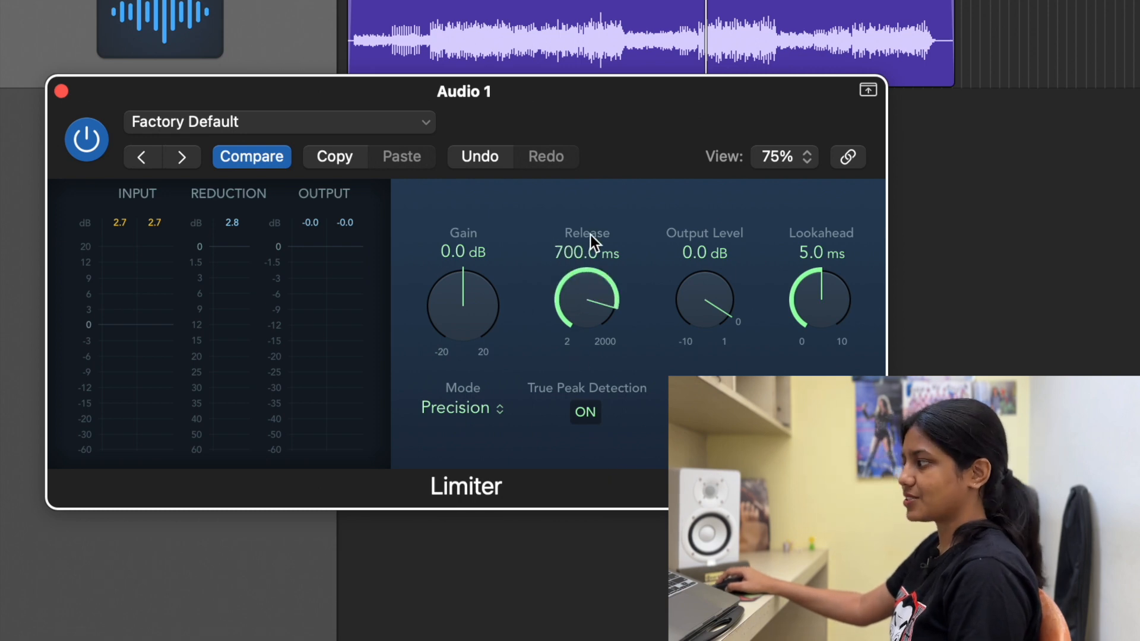
pyautogui.moveTo(600, 340)
pyautogui.mouseDown()
pyautogui.moveTo(602, 275)
pyautogui.moveTo(599, 317)
pyautogui.mouseUp()
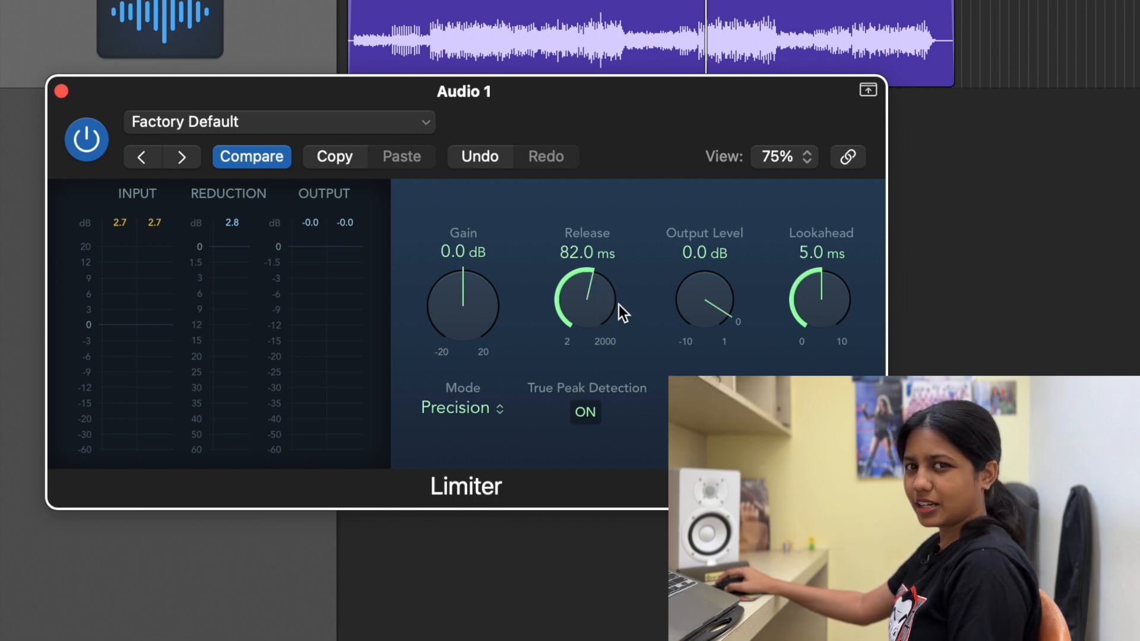
pyautogui.moveTo(592, 305); pyautogui.dragTo(590, 415)
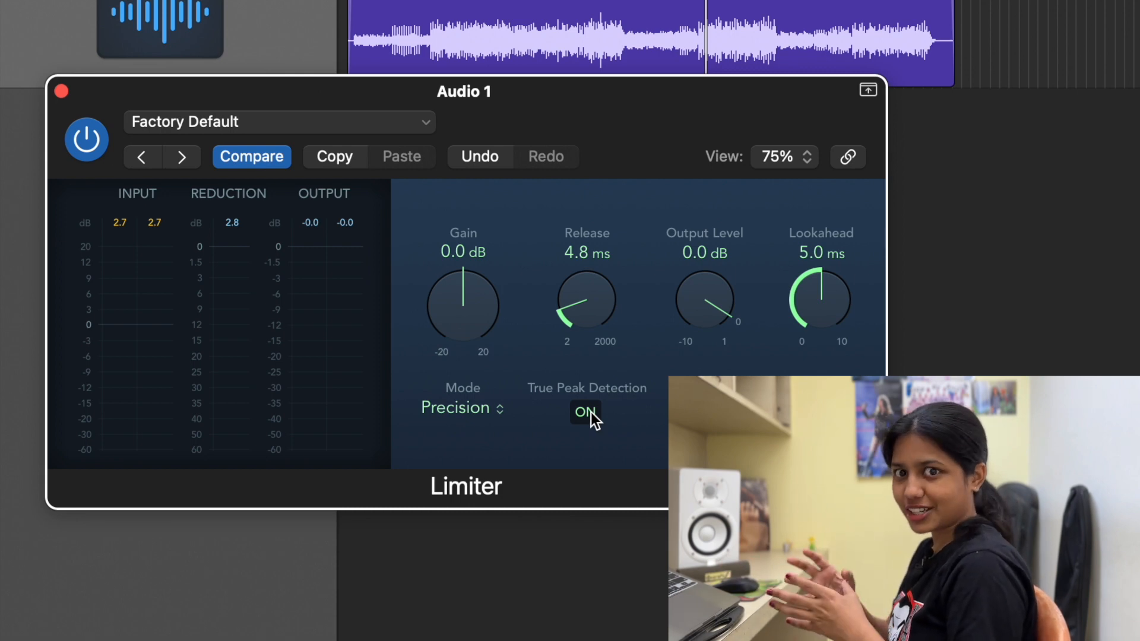
pyautogui.moveTo(582, 251); pyautogui.dragTo(590, 101)
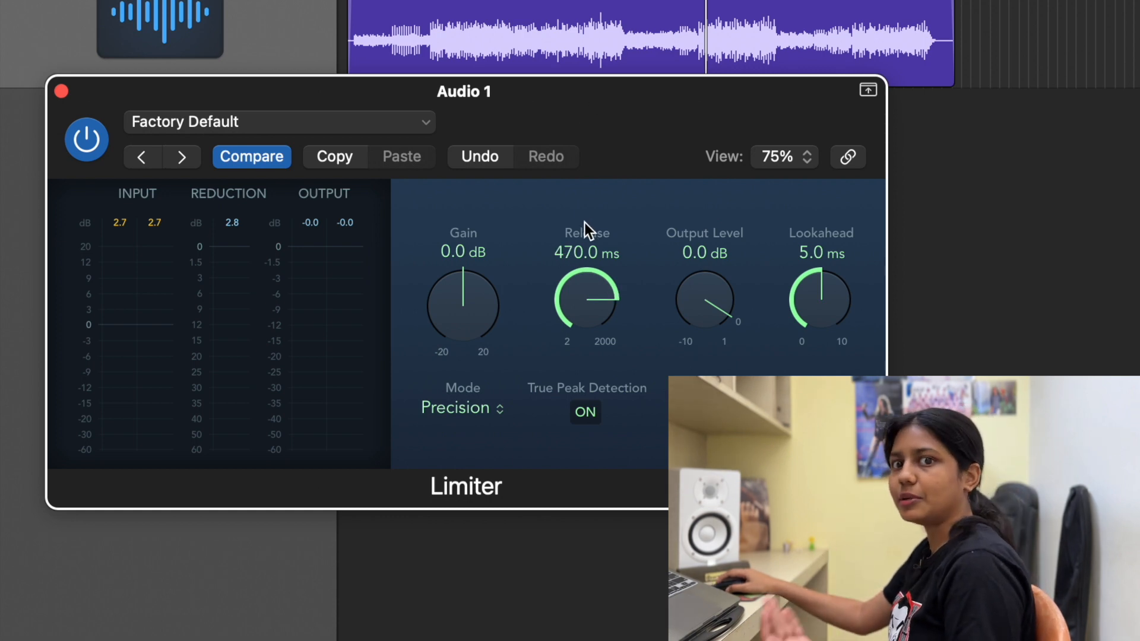
pyautogui.keyDown('alt'); pyautogui.click(601, 279); pyautogui.keyUp('alt')
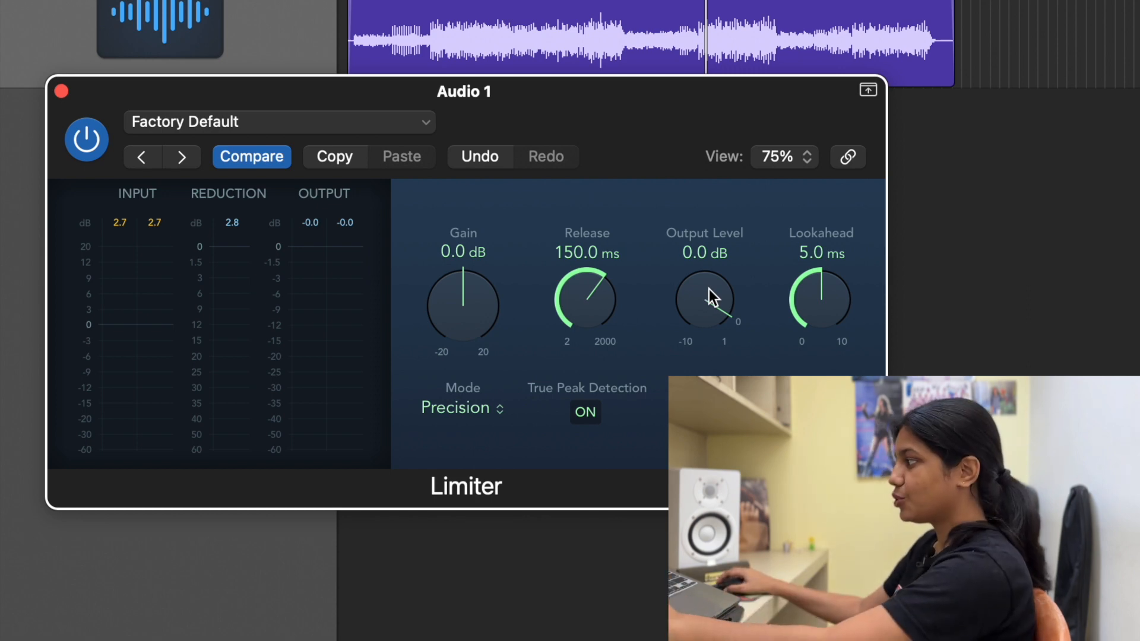
# - Set the Limiter's output level to -1 dB and raise its gain to +14.3 dB during playback
pyautogui.doubleClick(710, 255)
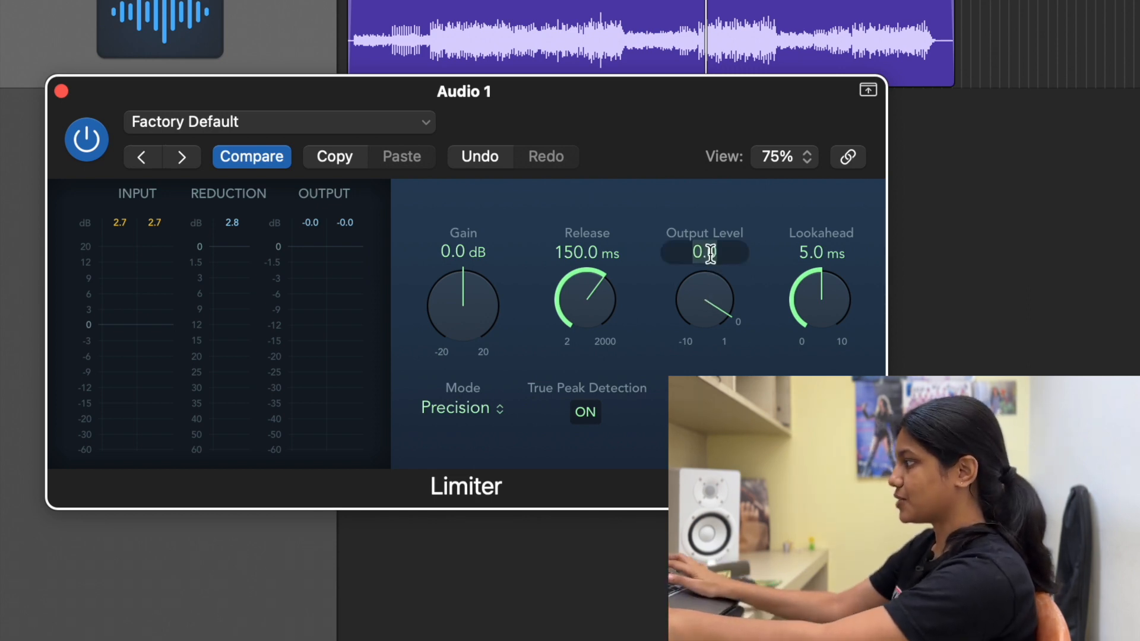
pyautogui.write('-1')
pyautogui.press('Return')
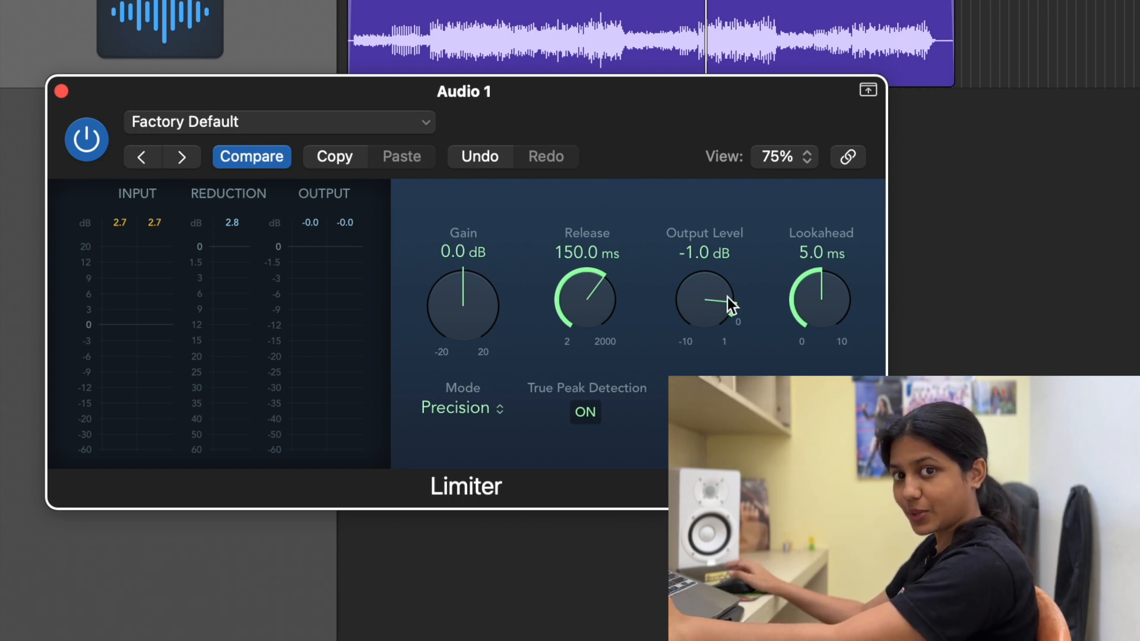
pyautogui.press('space')
pyautogui.moveTo(490, 326); pyautogui.dragTo(472, 310)
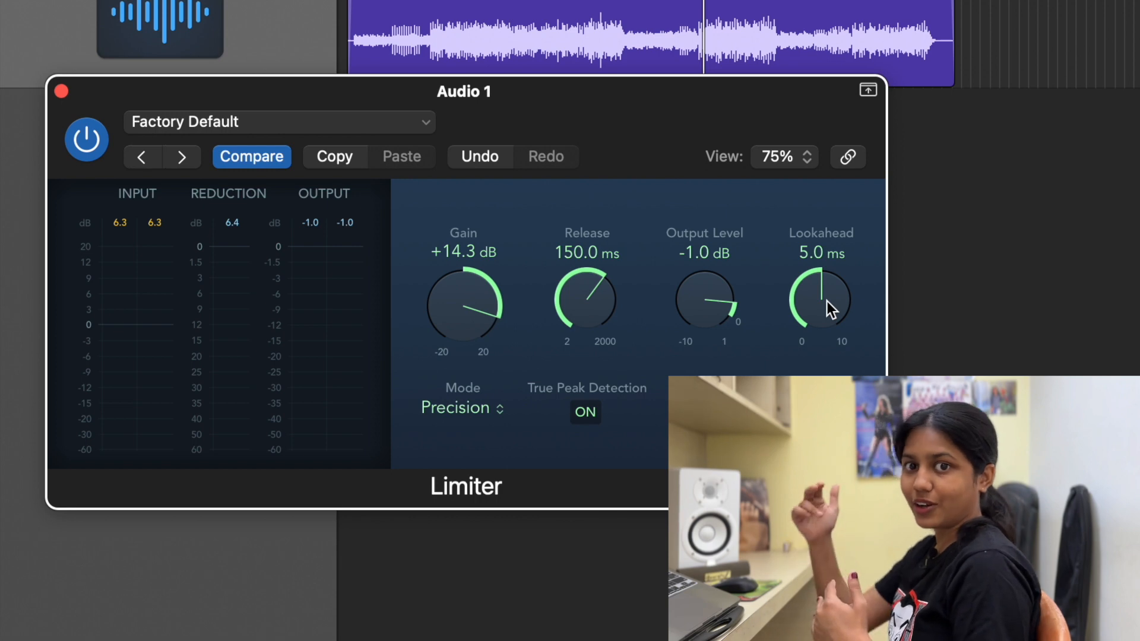
# - Switch the Limiter's mode to Legacy and back to Precision, and look through its preset list
pyautogui.click(485, 409)
pyautogui.click(483, 389)
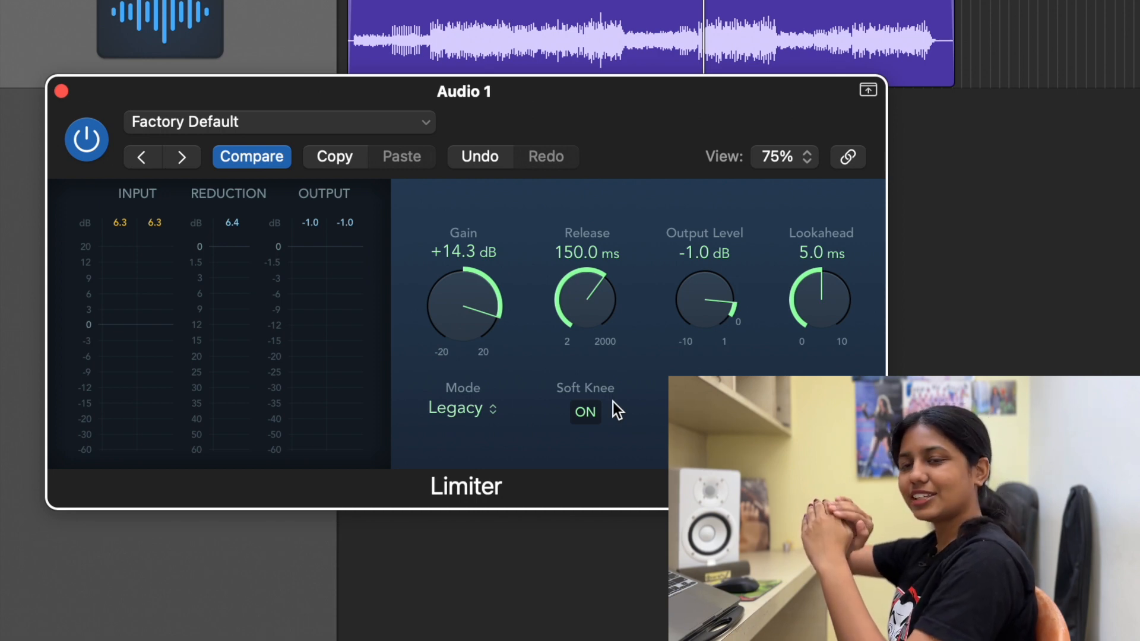
pyautogui.click(492, 409)
pyautogui.click(473, 430)
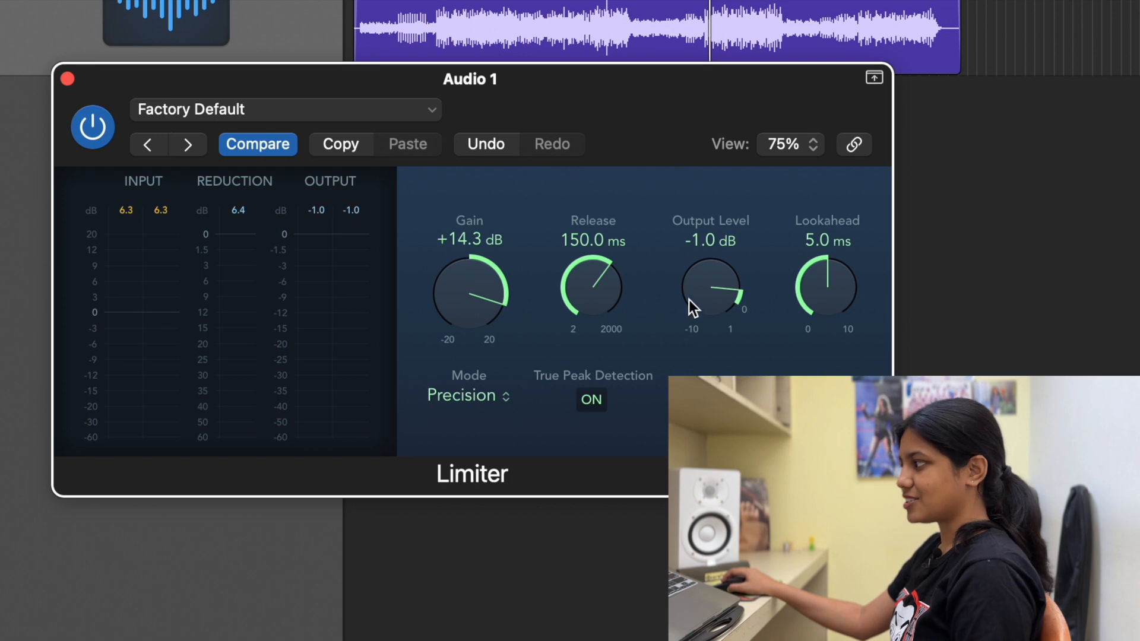
pyautogui.click(369, 114)
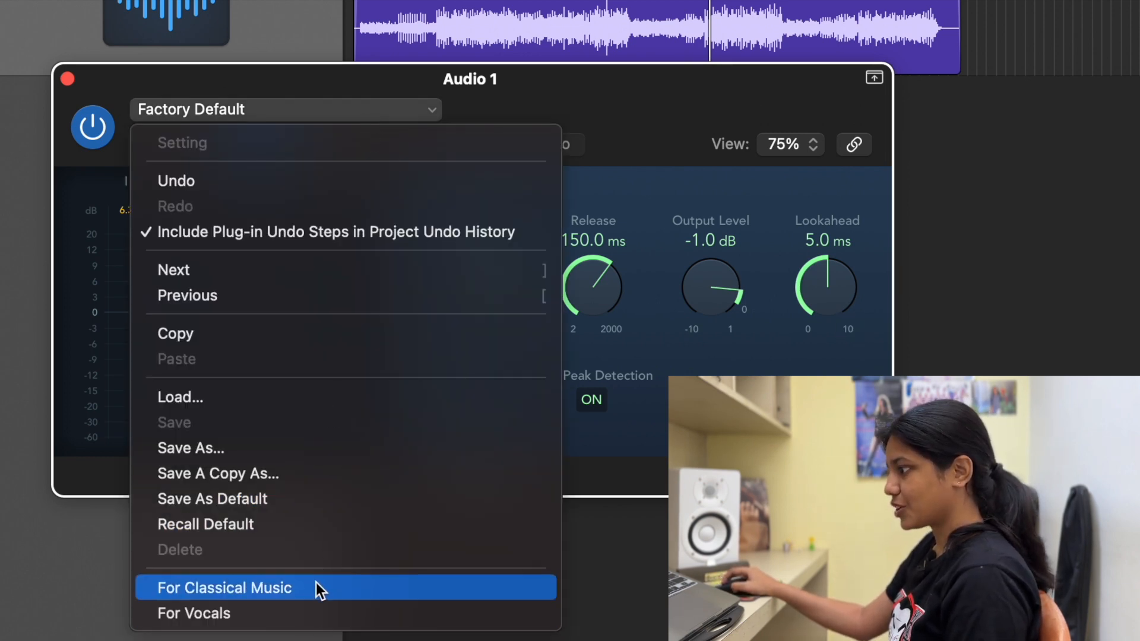
pyautogui.click(626, 461)
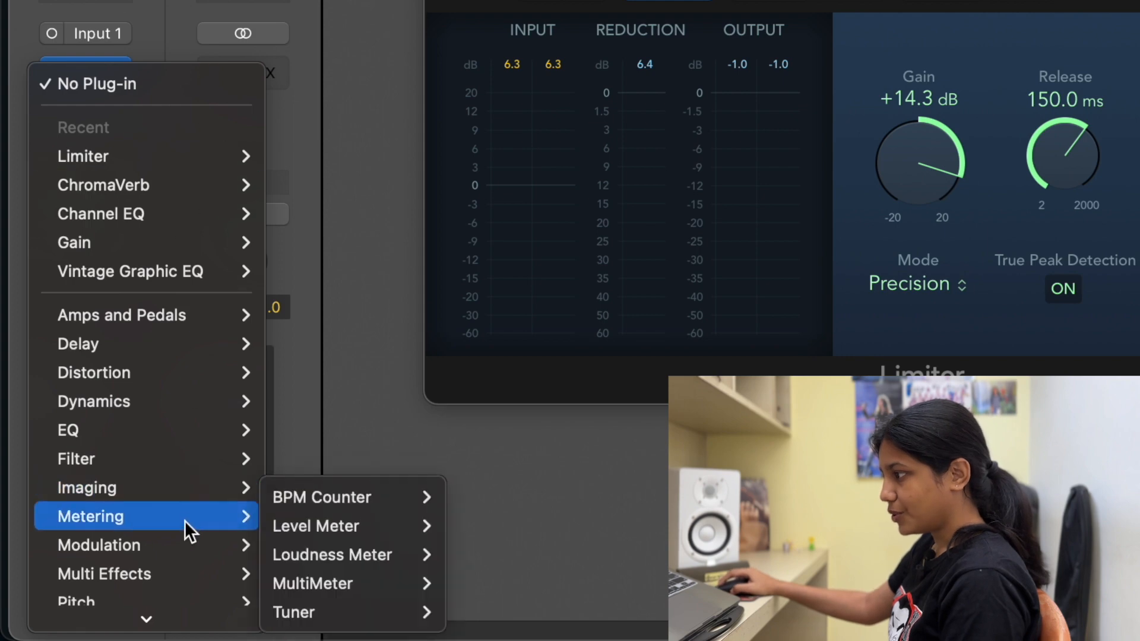
# - Insert a mono Loudness Meter after the Limiter on Audio 1 and arrange both plug-in windows side by side
pyautogui.moveTo(188, 486)
pyautogui.moveTo(183, 516)
pyautogui.moveTo(312, 554)
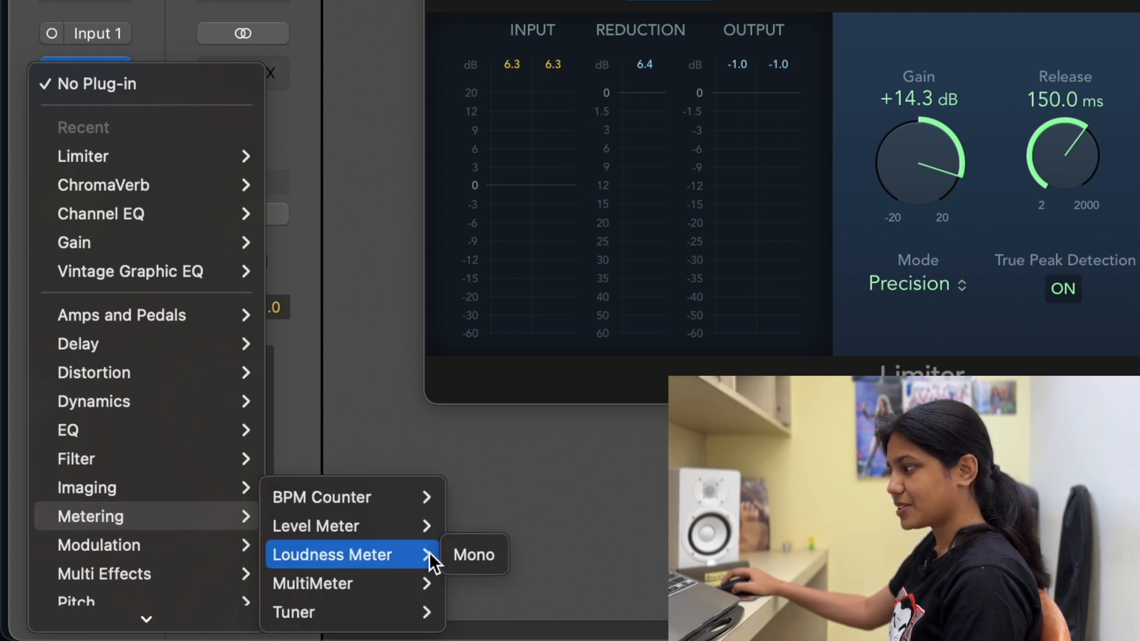
pyautogui.click(453, 554)
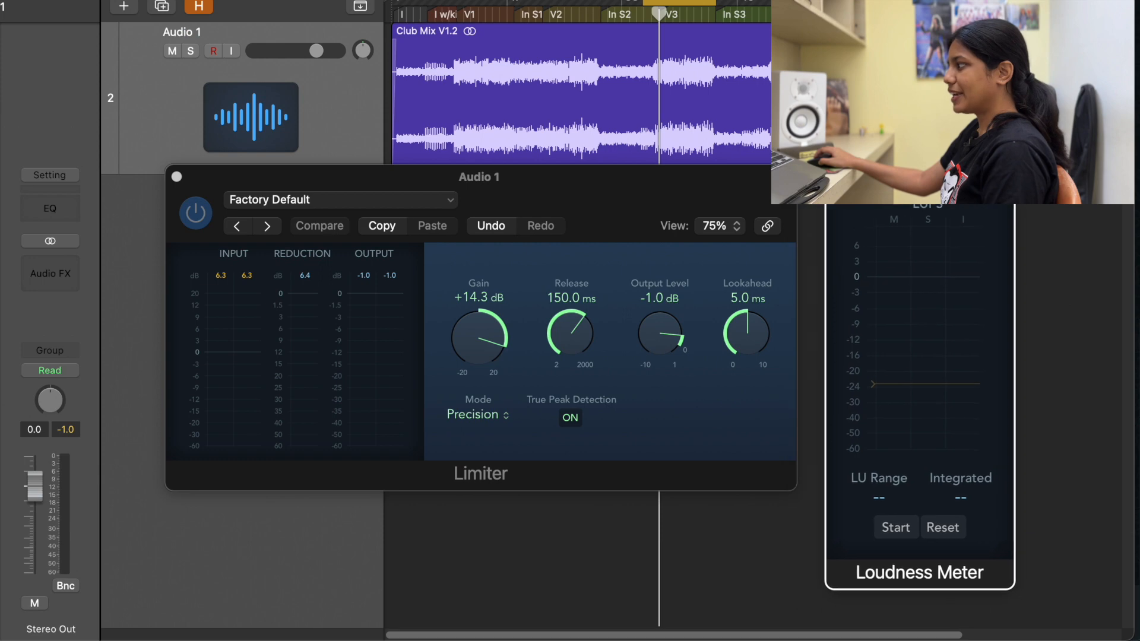
pyautogui.moveTo(708, 182); pyautogui.dragTo(637, 221)
pyautogui.moveTo(942, 577); pyautogui.dragTo(903, 592)
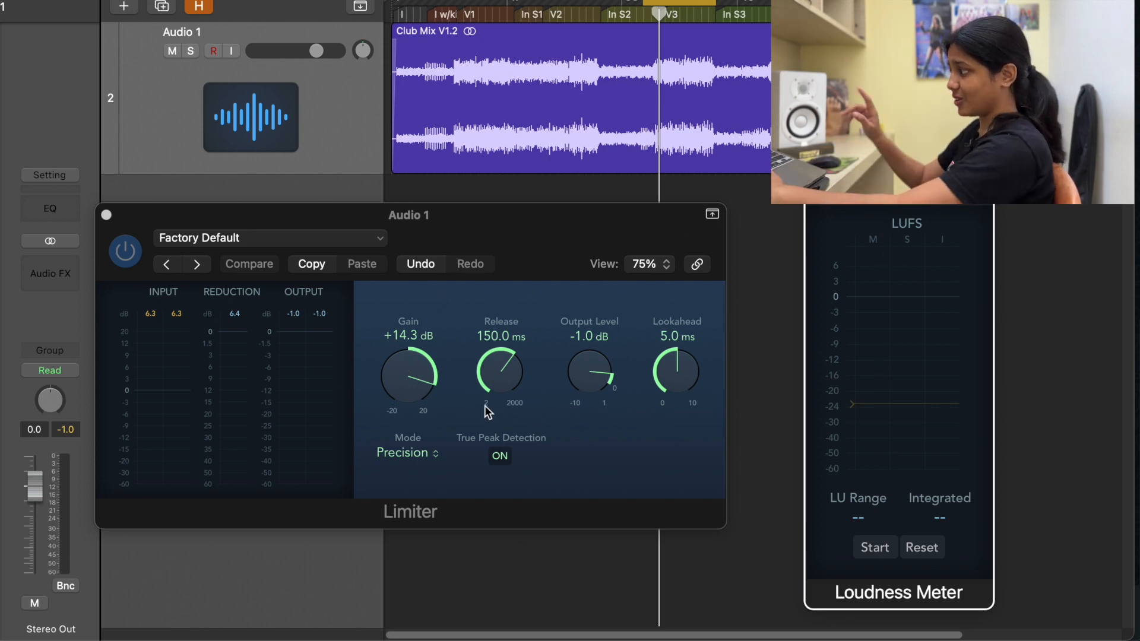
# - Play parts of the cycled section, including V3, and check the momentary and short-term LUFS on the Loudness Meter
pyautogui.press('space')
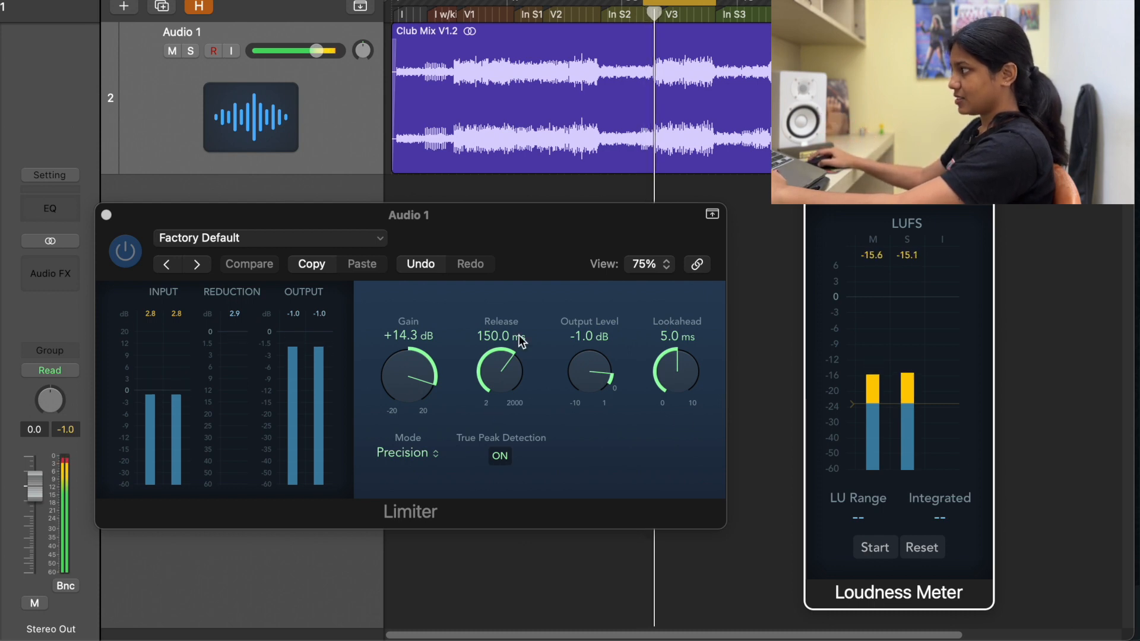
pyautogui.press('space')
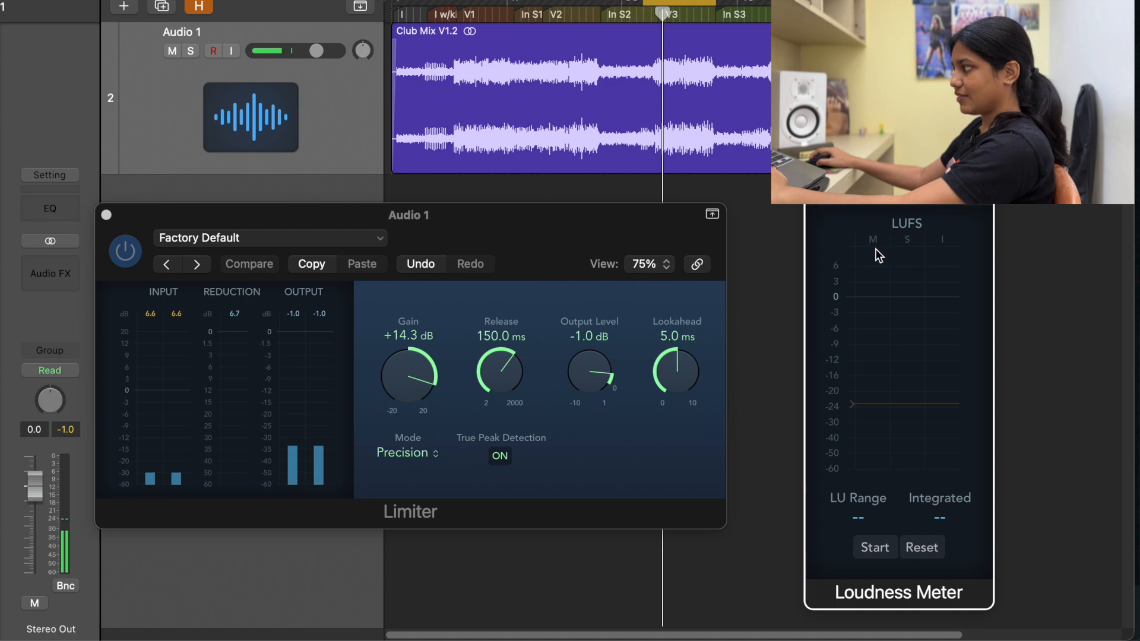
pyautogui.press('space')
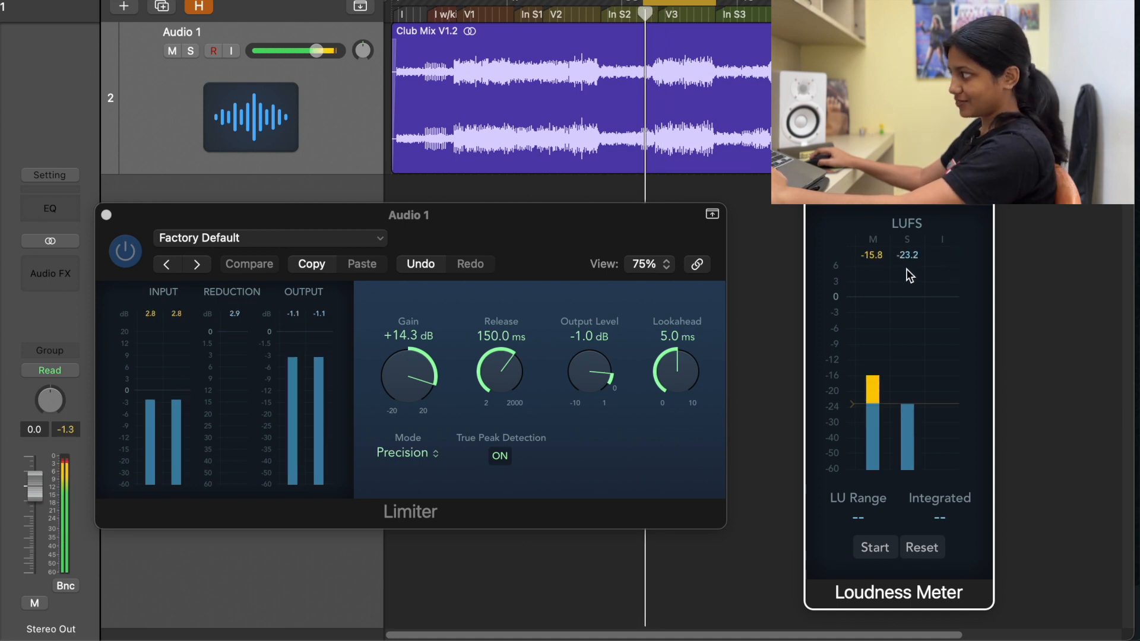
pyautogui.press('space')
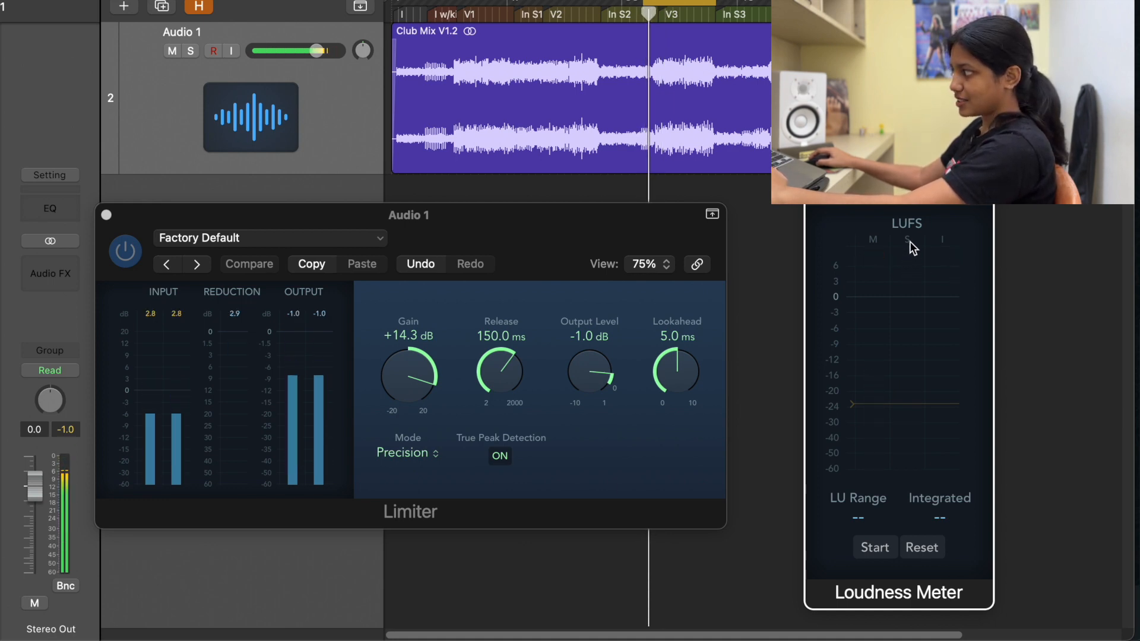
pyautogui.press('space')
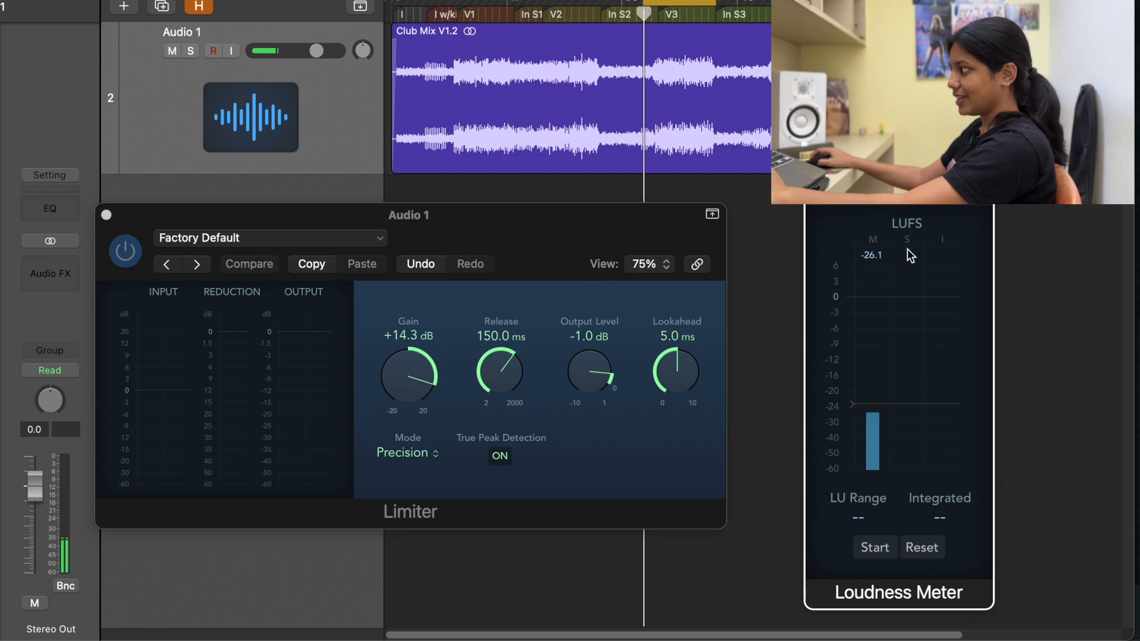
pyautogui.click(678, 14)
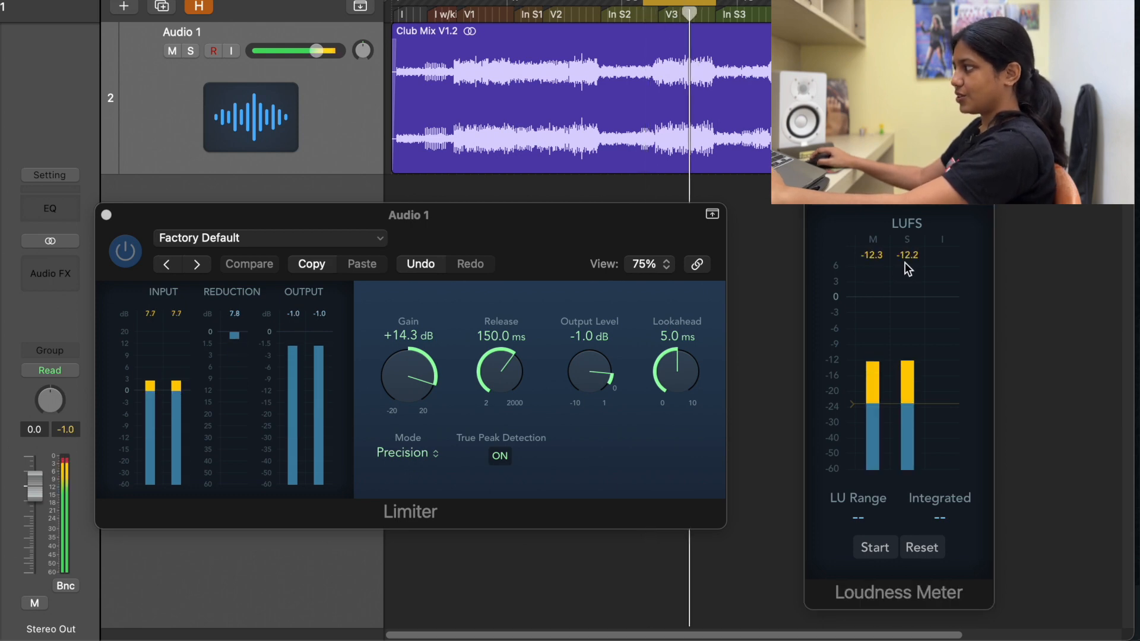
pyautogui.press('space')
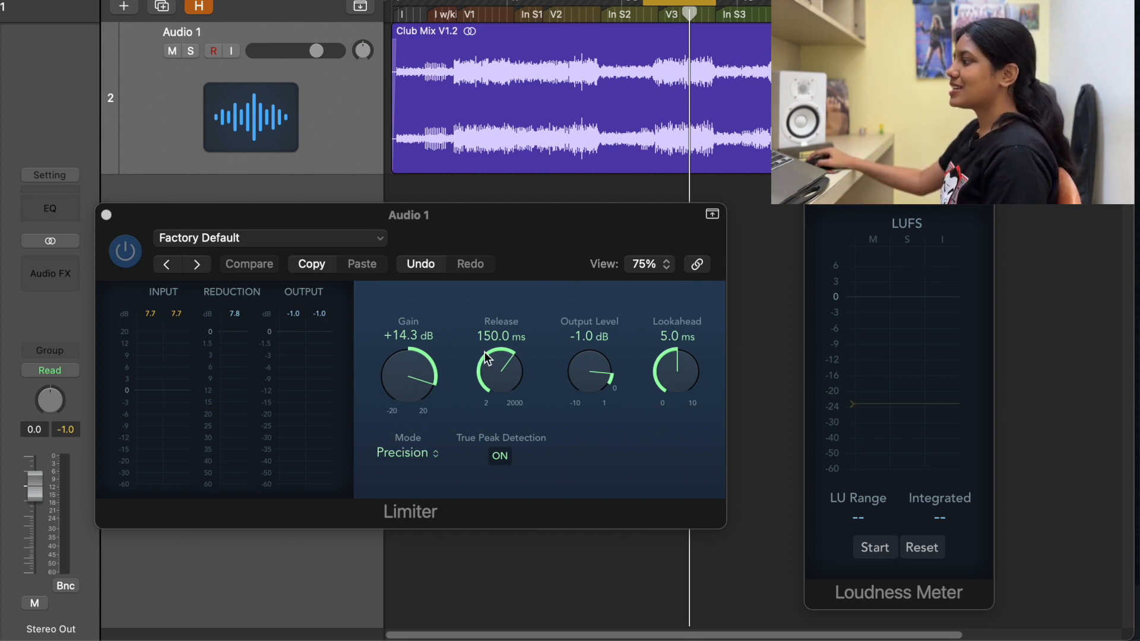
# - Reset the Limiter's gain, set its release to 160 ms, and raise the gain to +17 dB during playback
pyautogui.keyDown('alt'); pyautogui.click(424, 368); pyautogui.keyUp('alt')
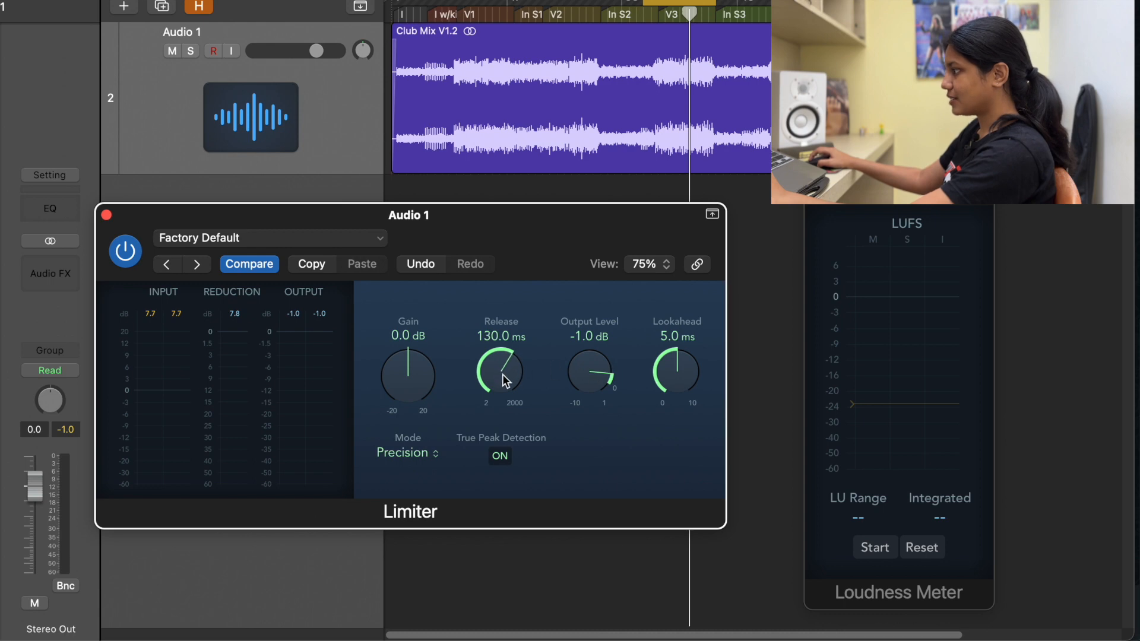
pyautogui.moveTo(507, 366); pyautogui.dragTo(507, 360)
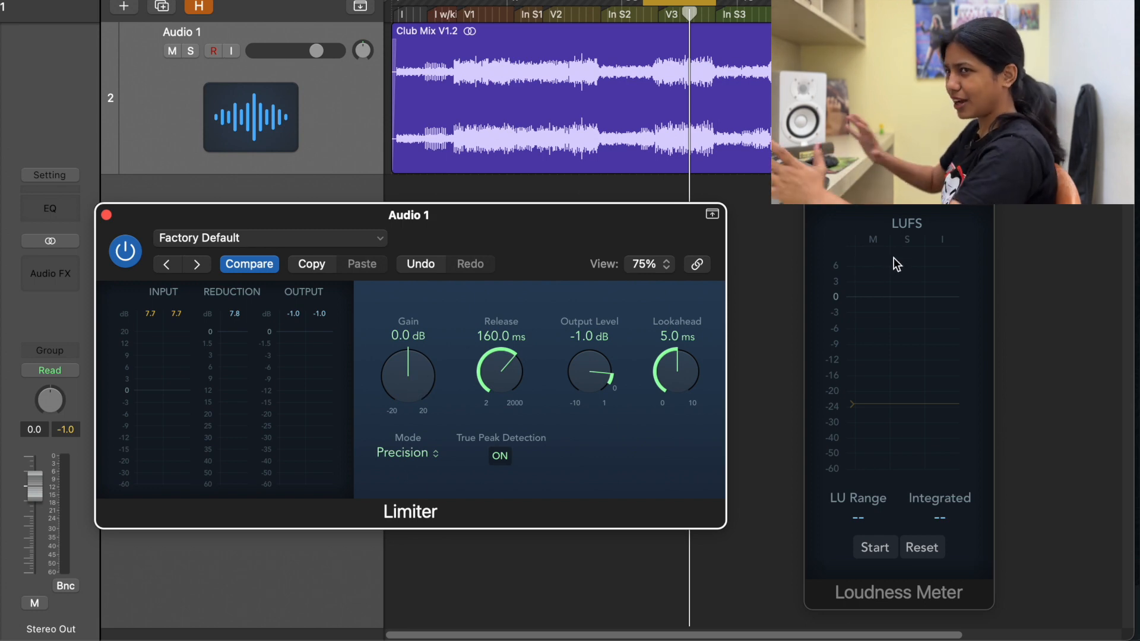
pyautogui.press('space')
pyautogui.moveTo(419, 379); pyautogui.dragTo(433, 287)
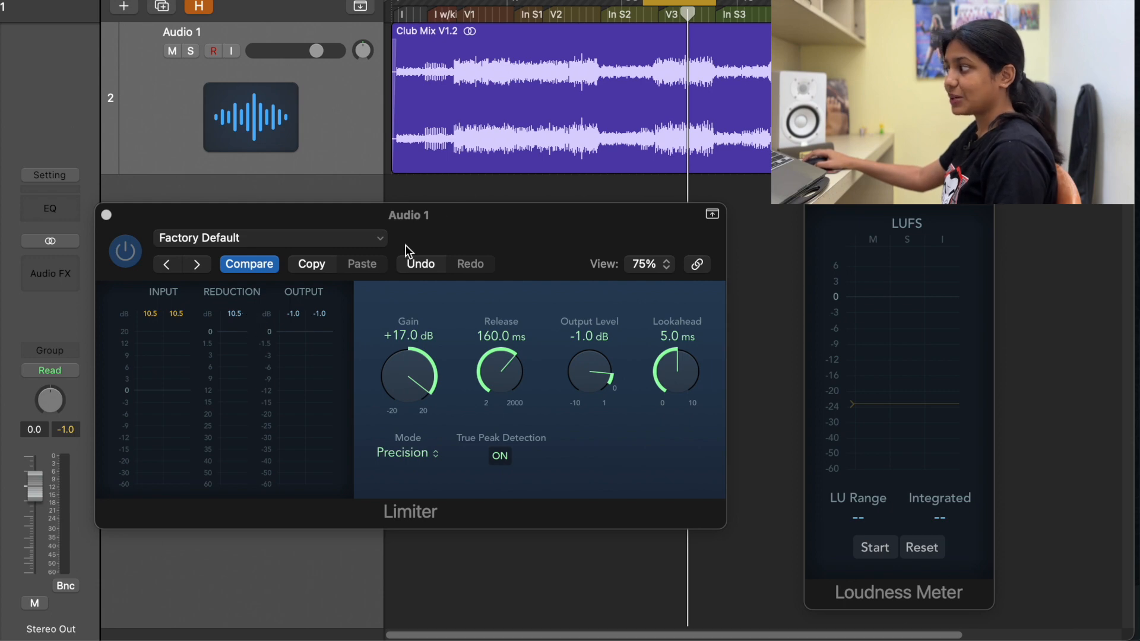
pyautogui.click(247, 319)
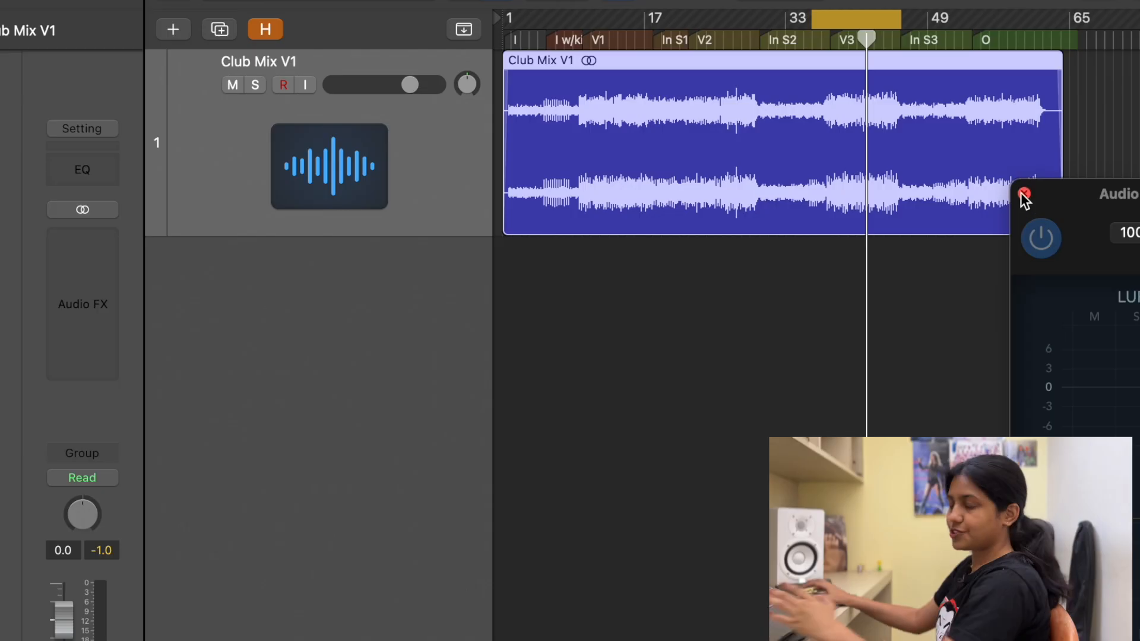
# - Close the Loudness Meter window, open the FabFilter Pro-L 2 limiter on Club Mix V1, and move its window so the controls are visible
pyautogui.click(1018, 191)
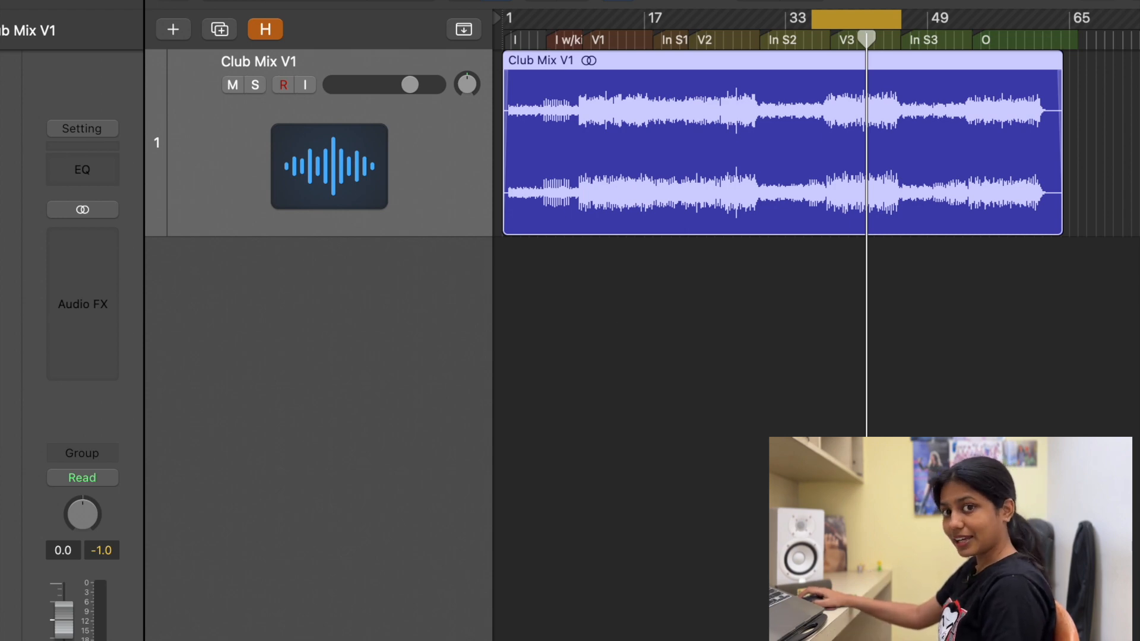
pyautogui.click(1, 286)
pyautogui.moveTo(880, 83); pyautogui.dragTo(732, 20)
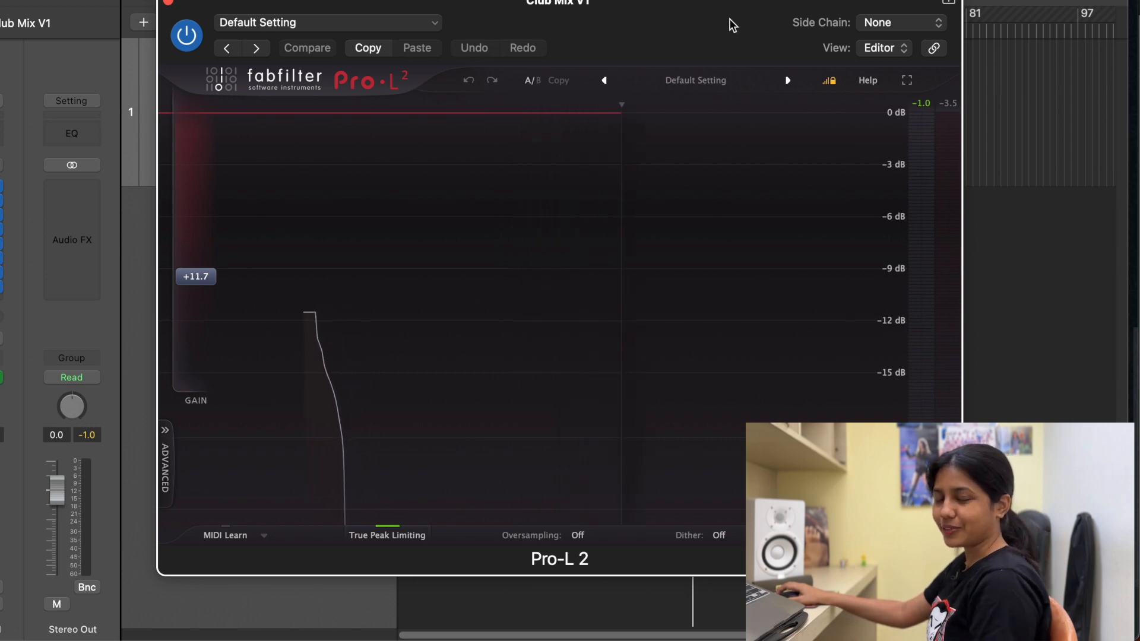
pyautogui.moveTo(197, 285)
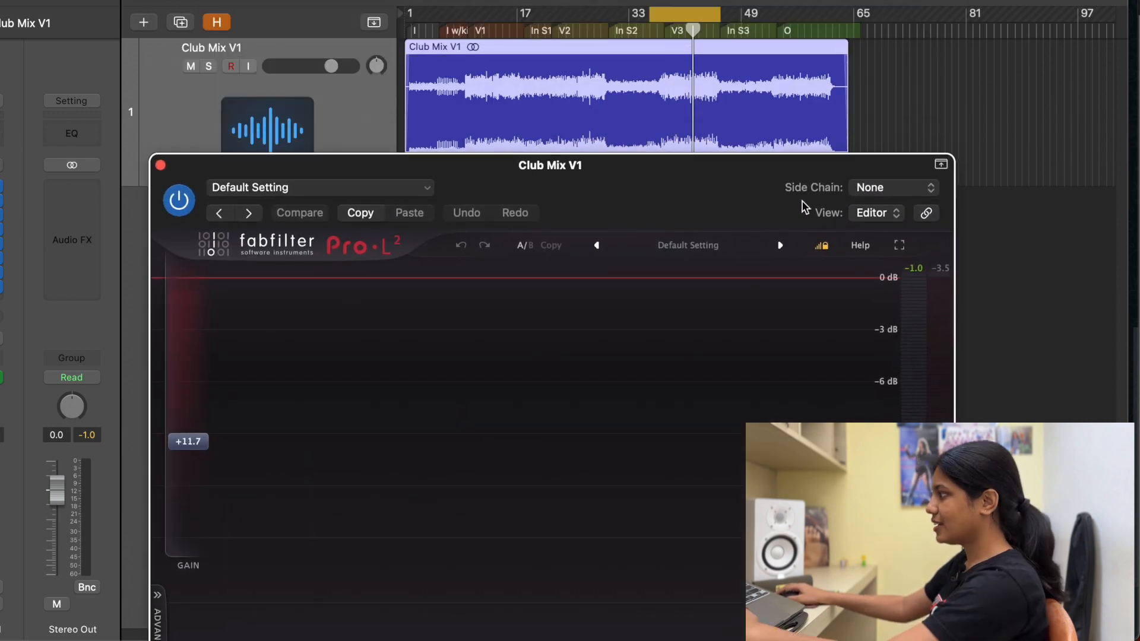
pyautogui.moveTo(747, 161); pyautogui.dragTo(741, 33)
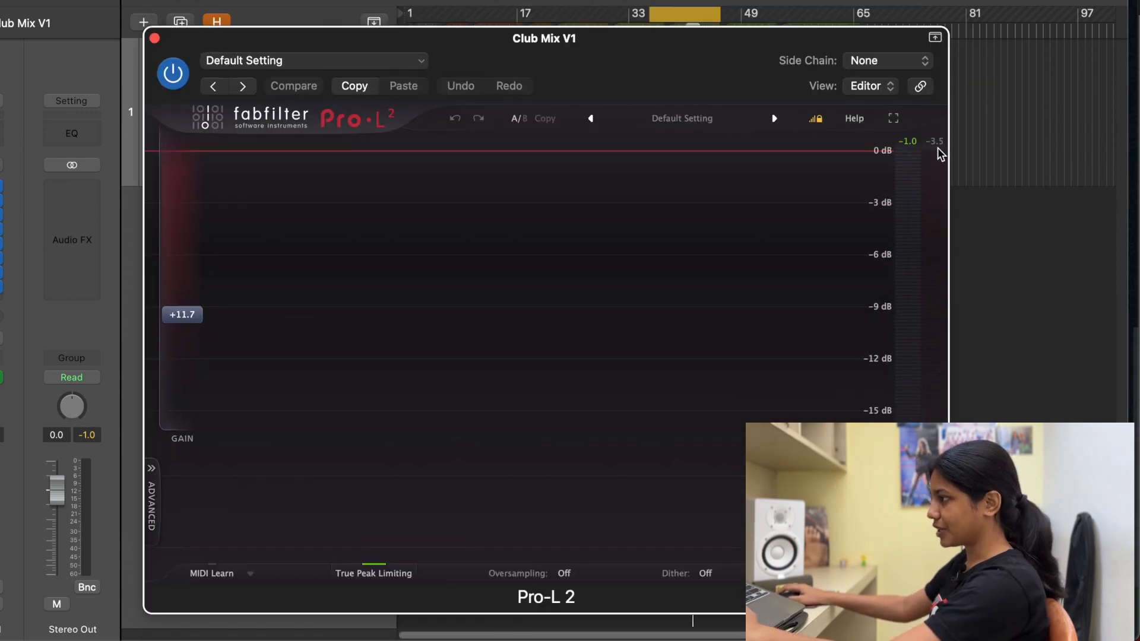
# - Insert a Loudness Meter on the Stereo Out channel and place its window beside Pro-L 2
pyautogui.click(80, 198)
pyautogui.moveTo(89, 229)
pyautogui.click(197, 231)
pyautogui.moveTo(386, 129); pyautogui.dragTo(991, 141)
# - Play the cycled section and check the short-term LUFS on the Stereo Out meter and the gain reduction in Pro-L 2
pyautogui.press('space')
pyautogui.moveTo(713, 36); pyautogui.dragTo(679, 73)
pyautogui.click(685, 33)
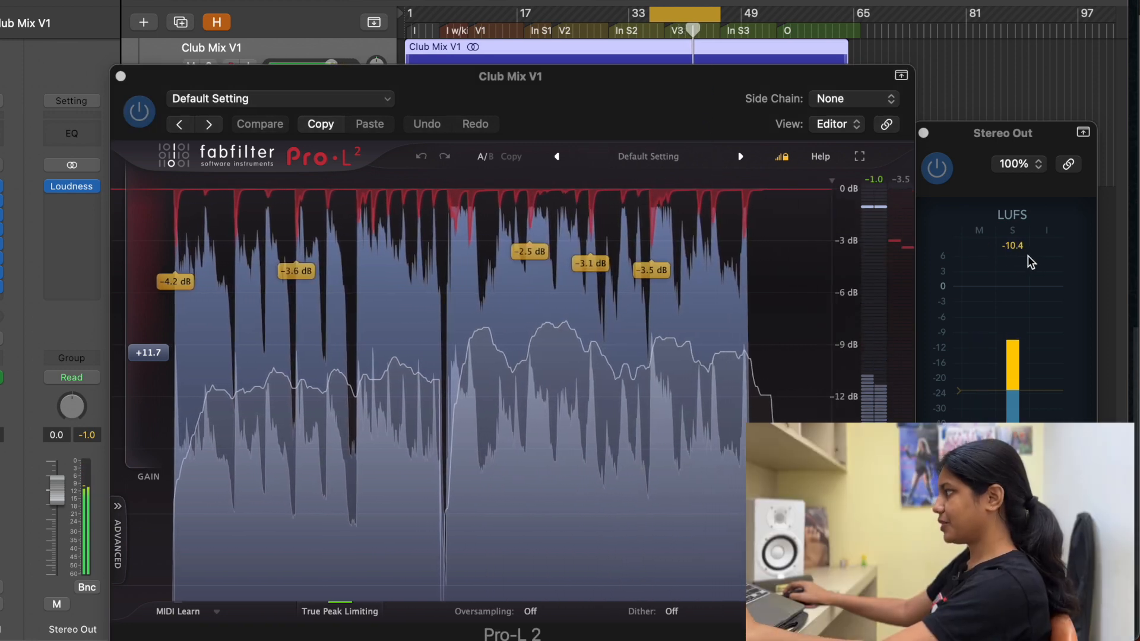
pyautogui.press('space')
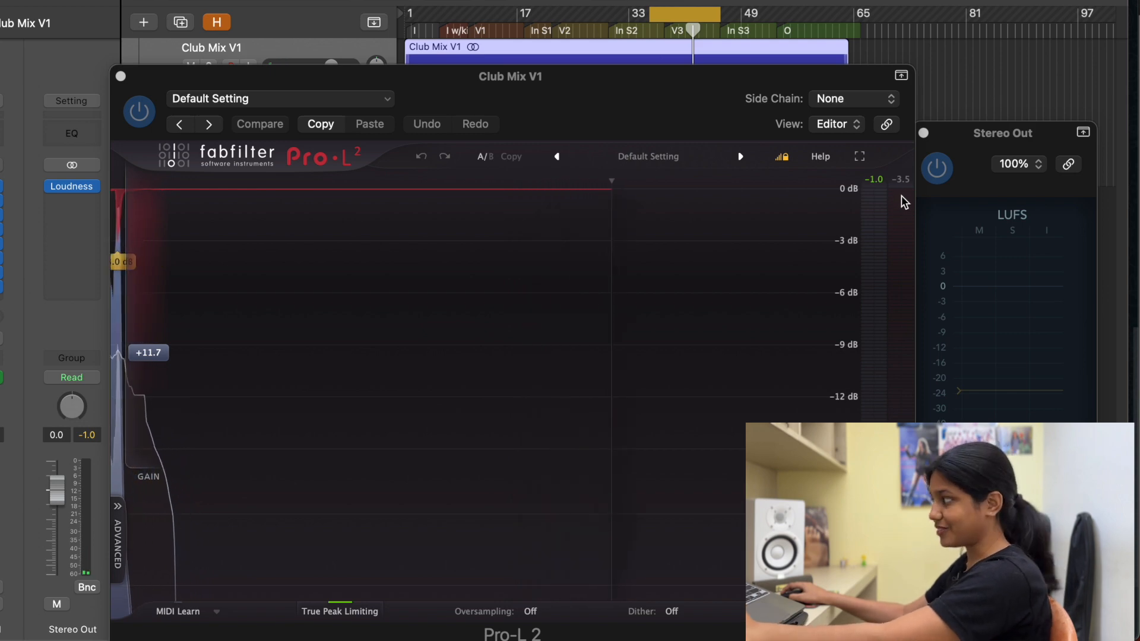
pyautogui.moveTo(901, 195)
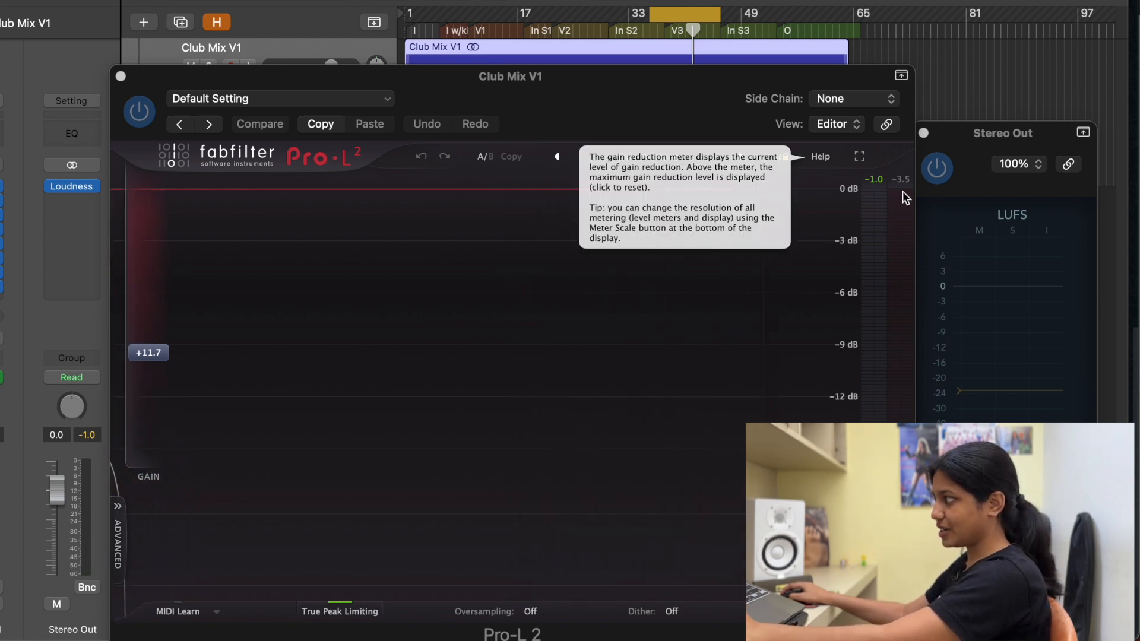
pyautogui.moveTo(645, 112); pyautogui.dragTo(628, 68)
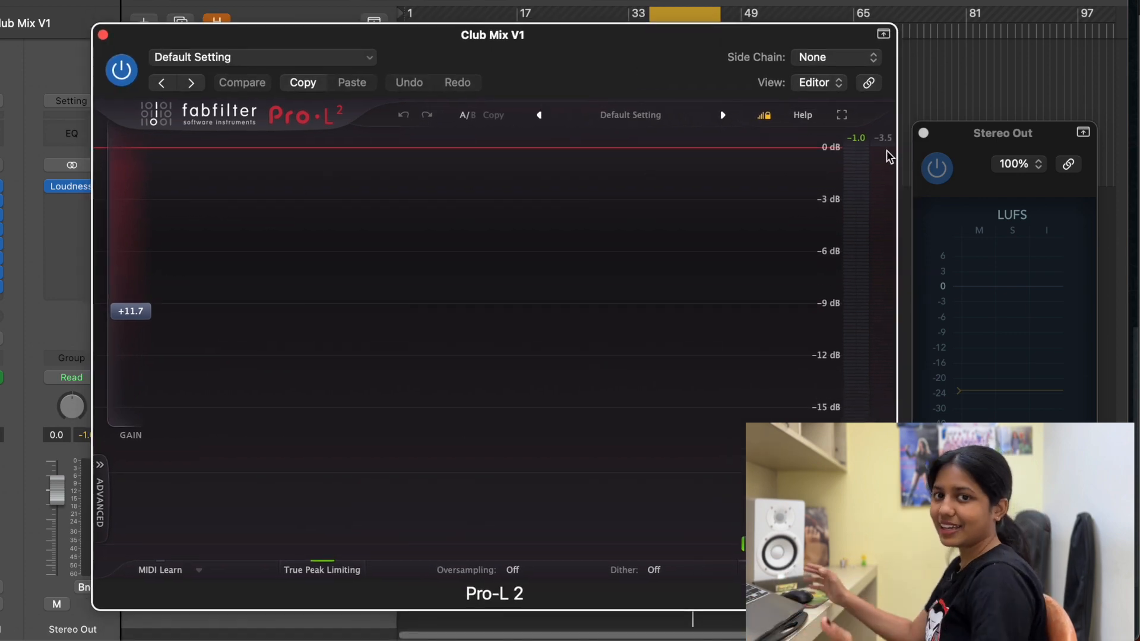
pyautogui.moveTo(888, 156)
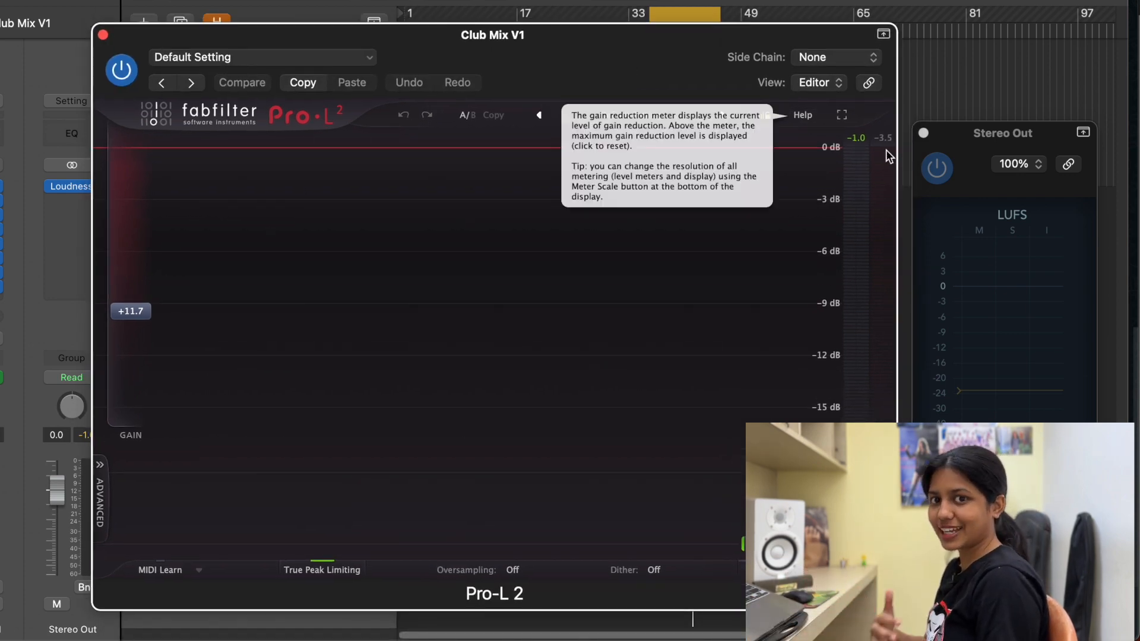